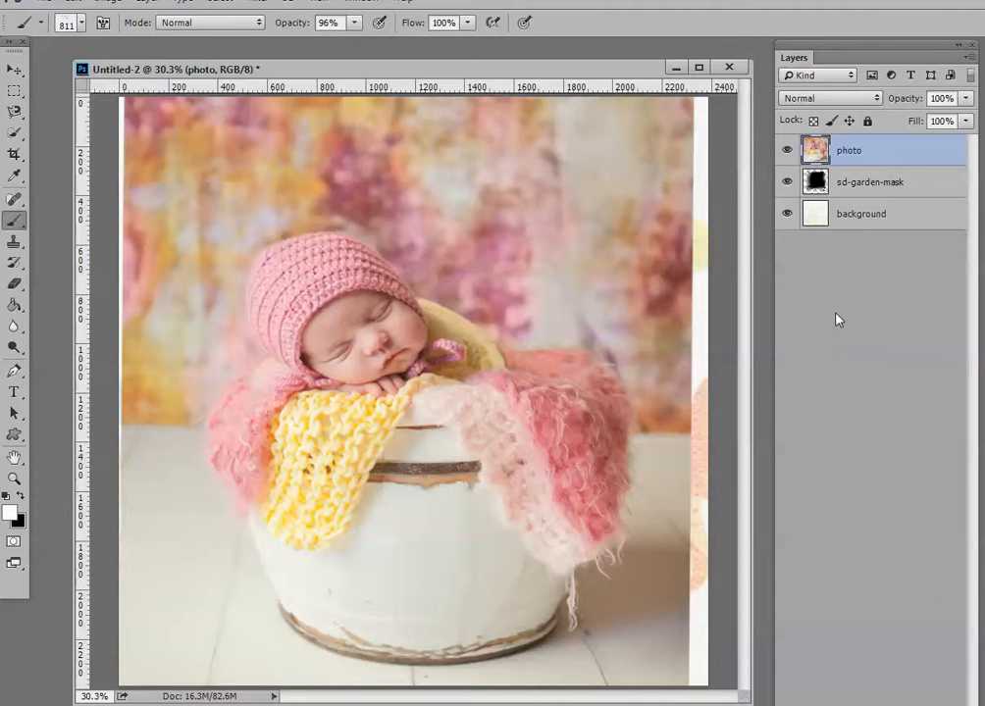
Clip the photo layer to the sd-garden-mask layer with a clipping mask
{"action": "left_click", "coordinate": [787, 152]}
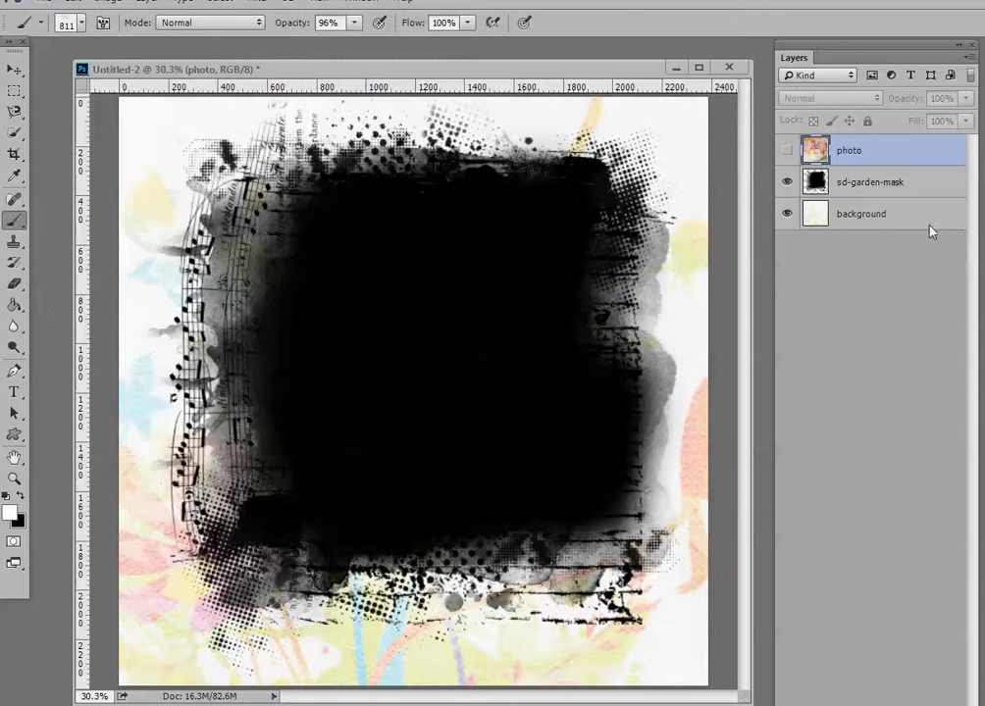
{"action": "left_click", "coordinate": [787, 152]}
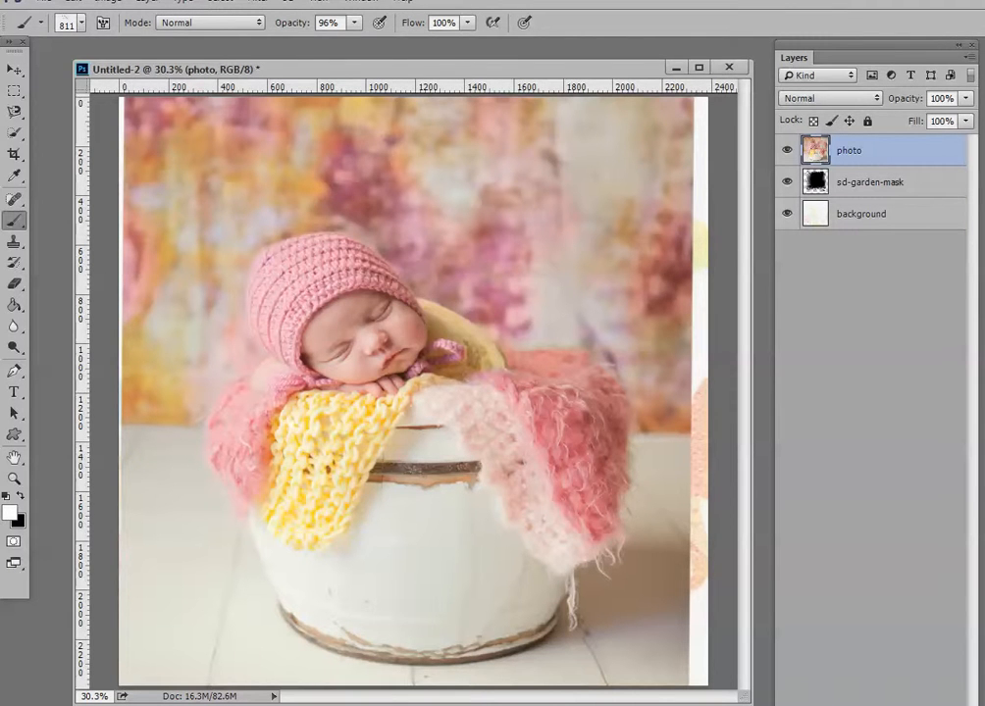
{"action": "left_click_drag", "start_coordinate": [743, 1], "coordinate": [669, 14]}
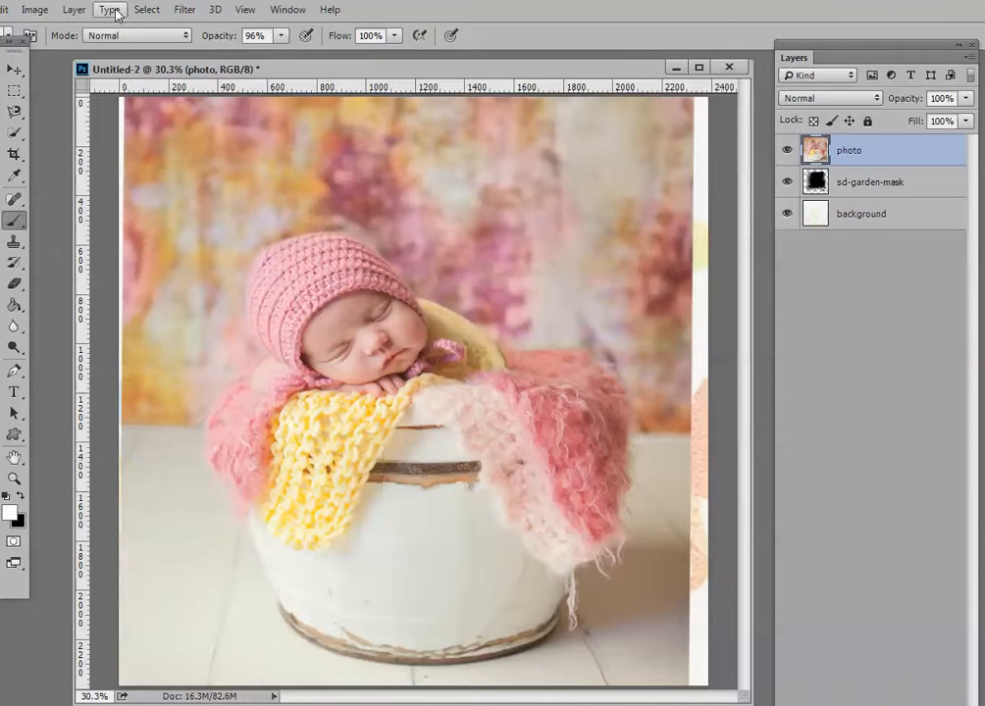
{"action": "left_click", "coordinate": [82, 14]}
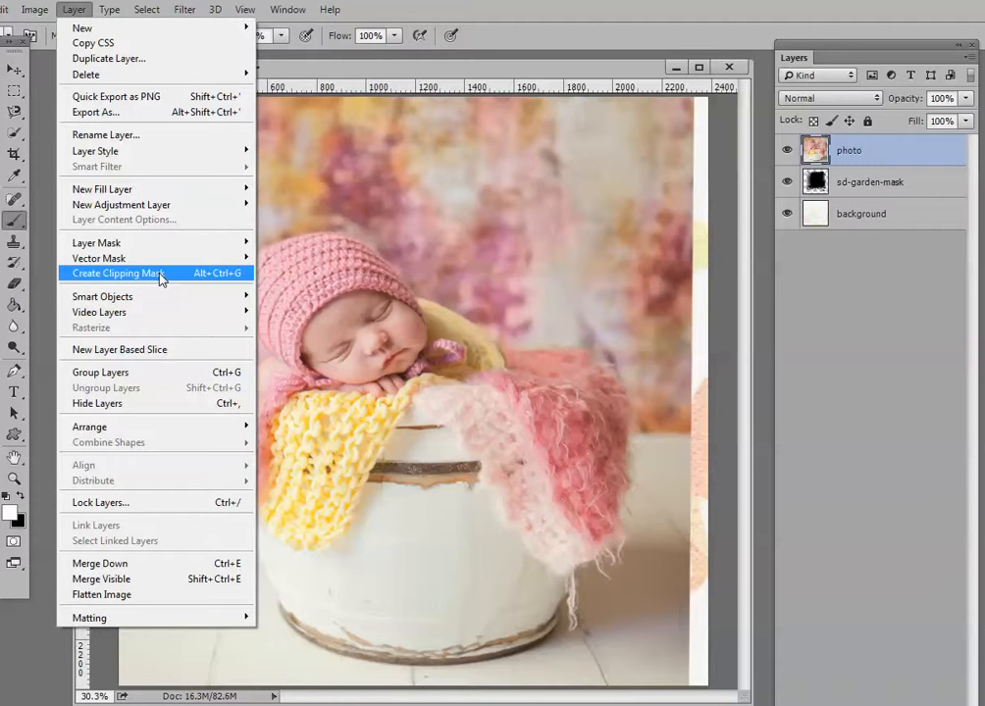
{"action": "left_click", "coordinate": [883, 157]}
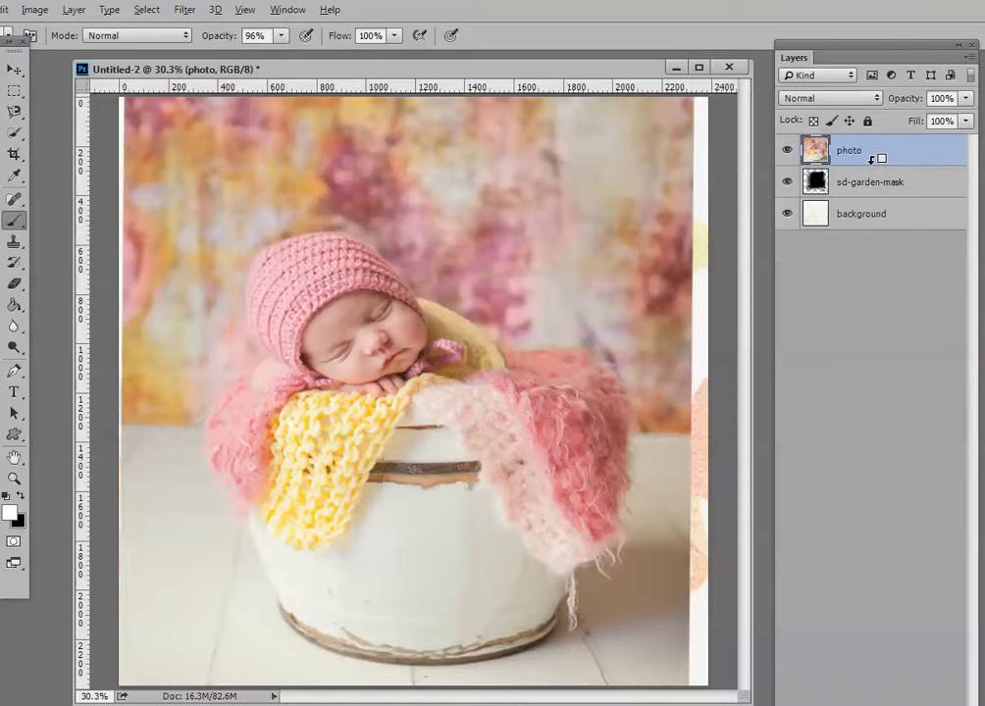
{"action": "left_click", "coordinate": [870, 159], "text": "alt"}
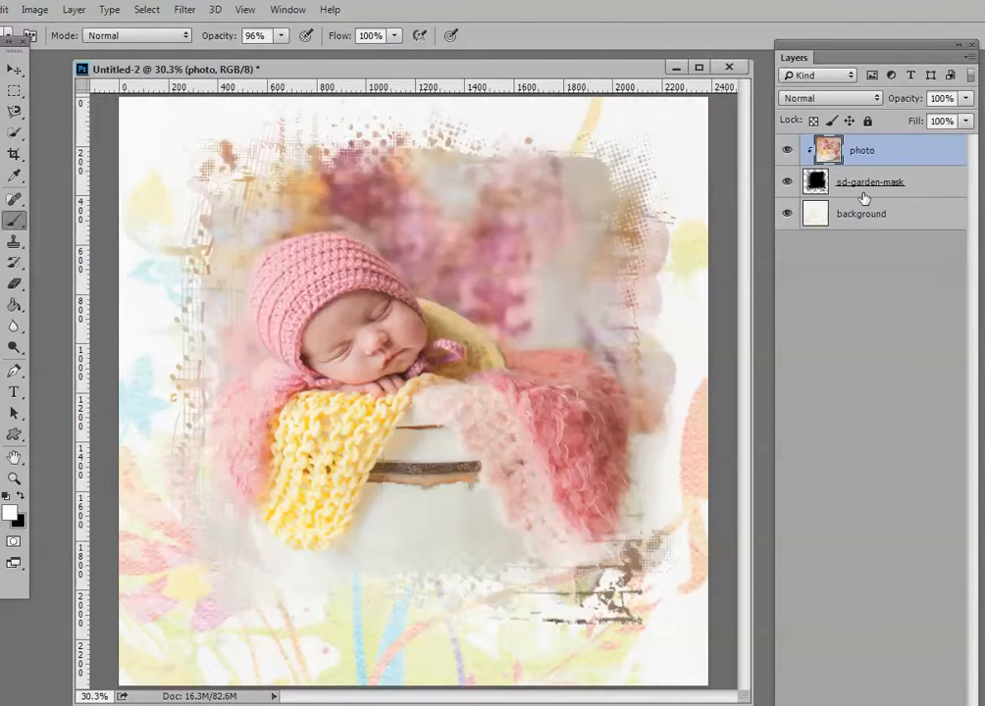
With the photo layer hidden, stamp the 811 px star brush in white on the sd-garden-mask layer's upper-right area, and show the photo again
{"action": "left_click", "coordinate": [788, 150]}
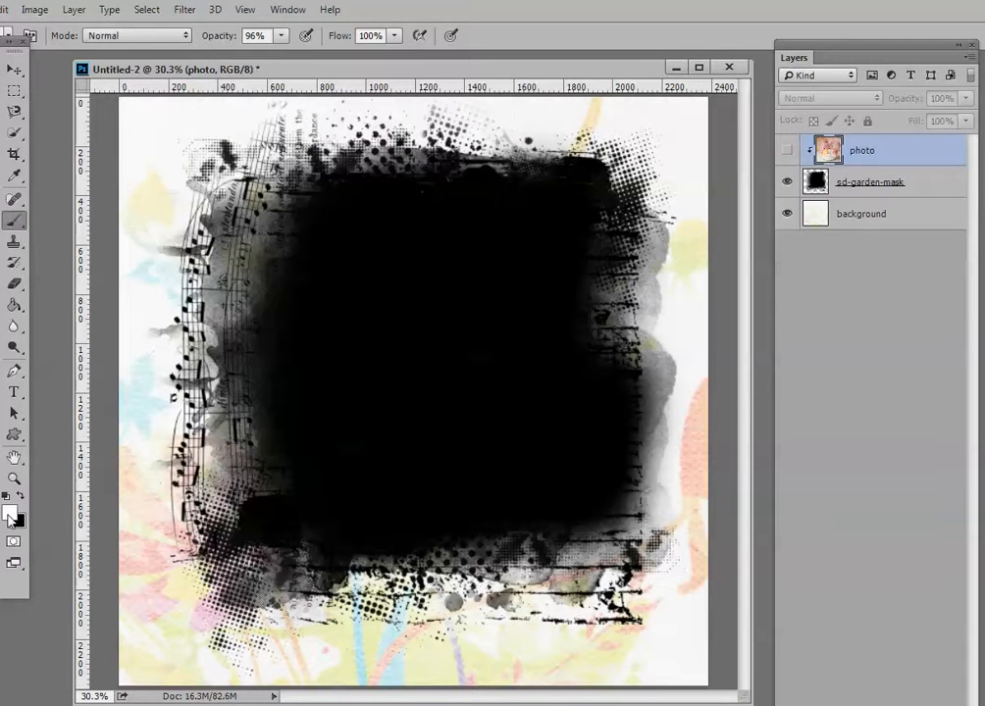
{"action": "left_click", "coordinate": [914, 186]}
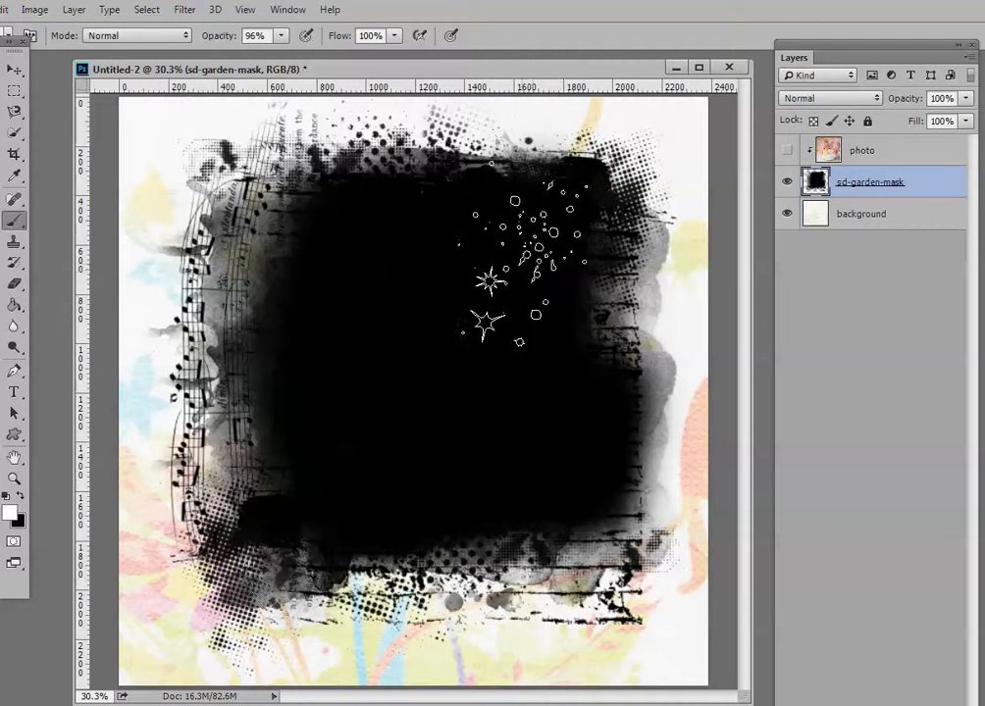
{"action": "left_click", "coordinate": [531, 264]}
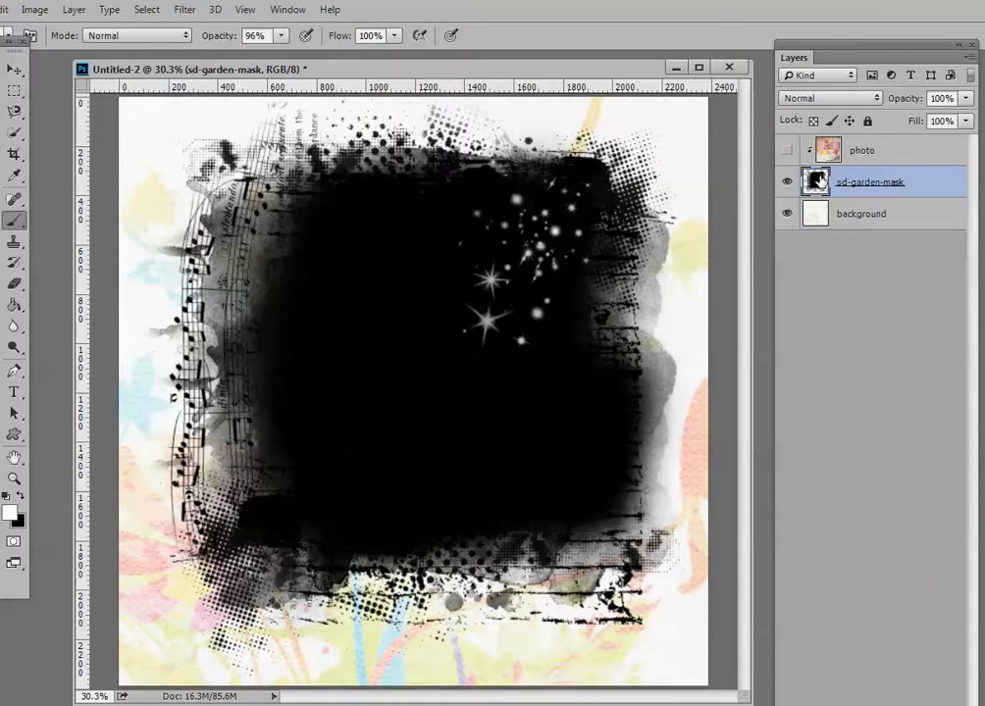
{"action": "left_click", "coordinate": [788, 150]}
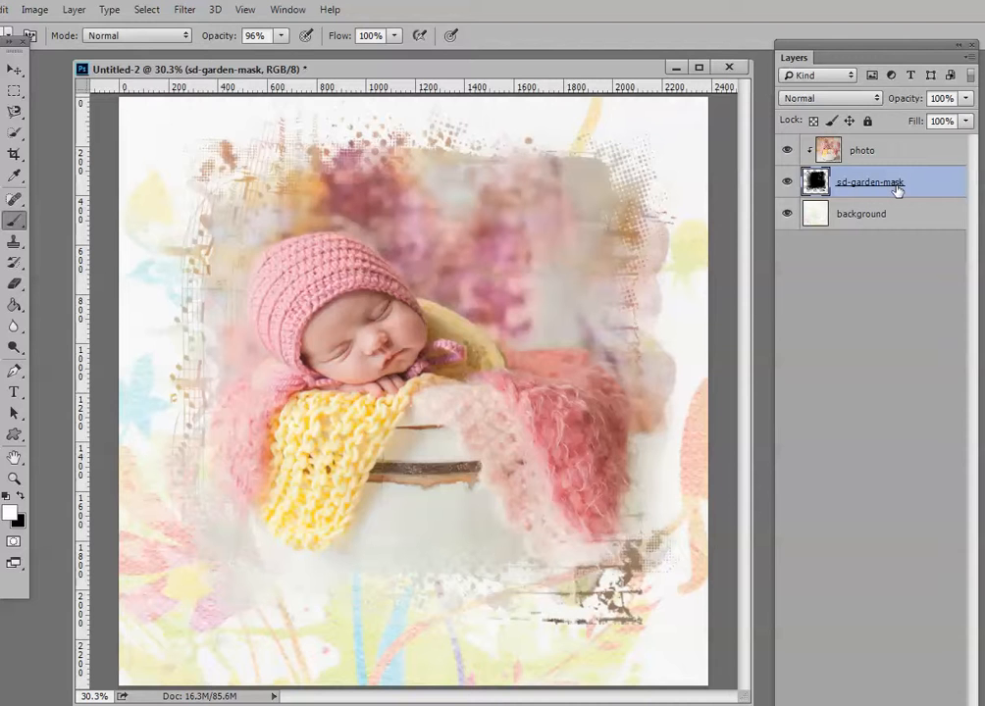
Set the photo layer's blend mode to Screen
{"action": "left_click", "coordinate": [875, 152]}
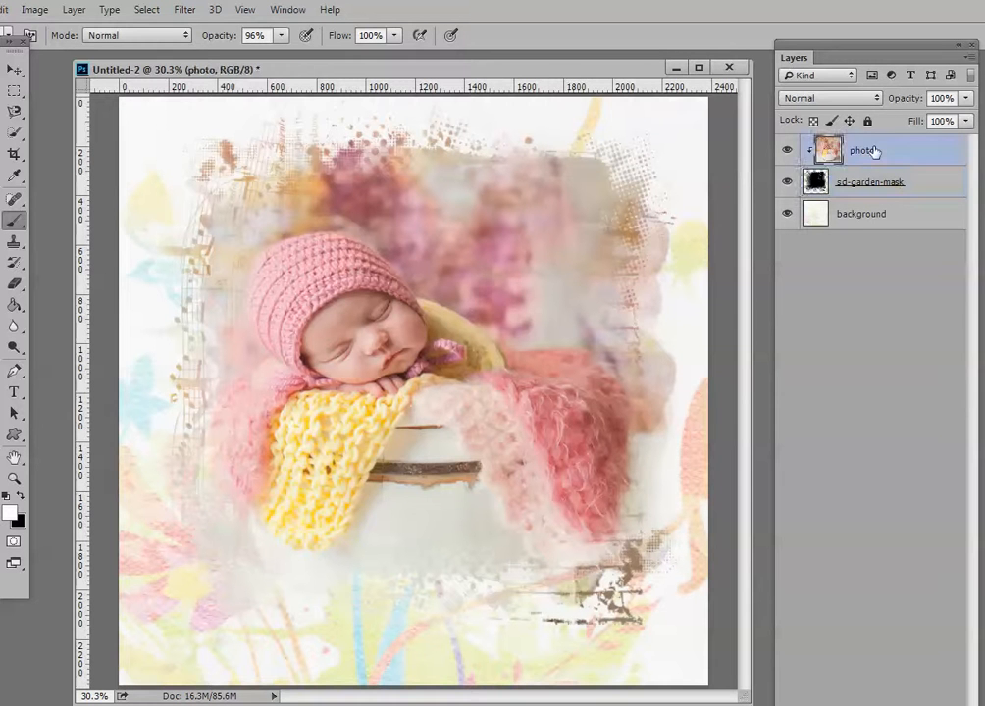
{"action": "left_click", "coordinate": [825, 98]}
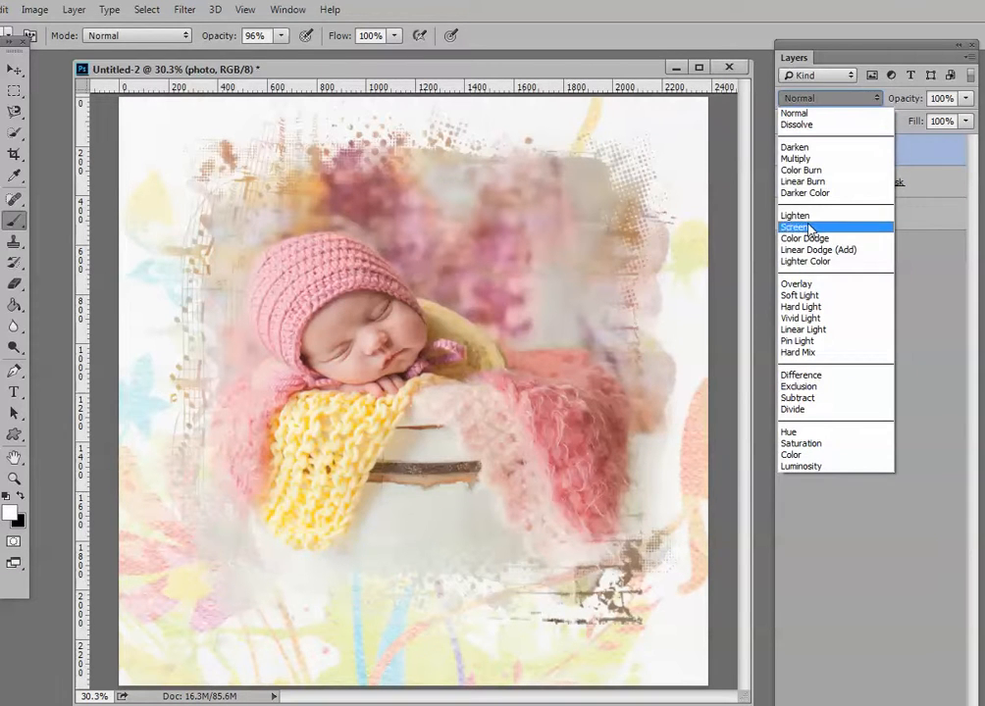
{"action": "left_click", "coordinate": [811, 228]}
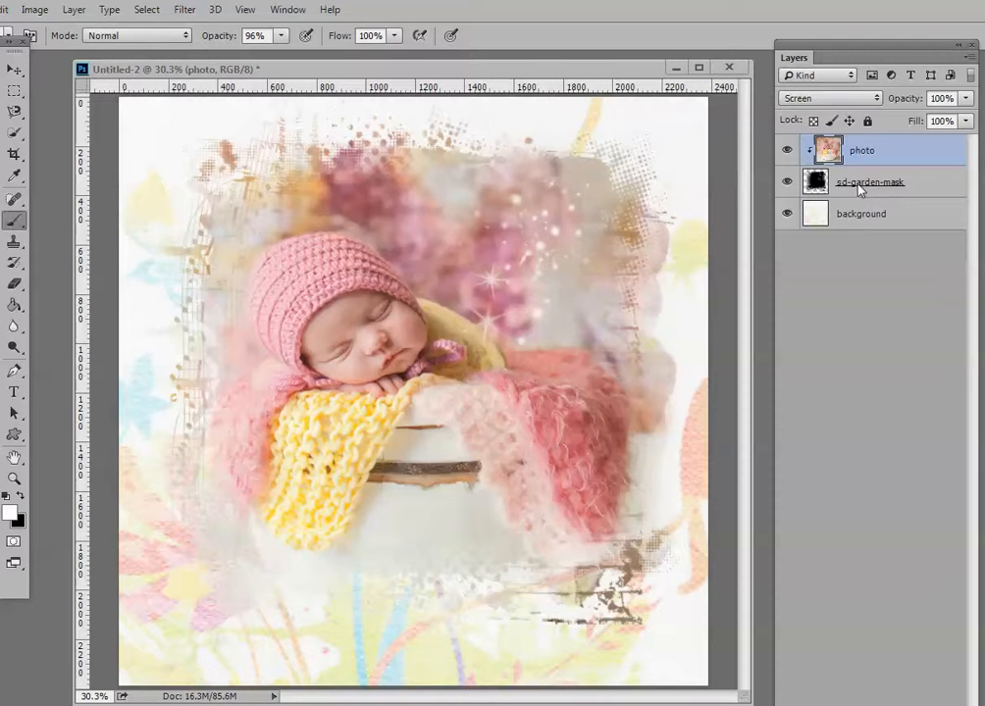
Make black the foreground colour and activate the Brush tool with its mode at Normal
{"action": "left_click", "coordinate": [20, 498]}
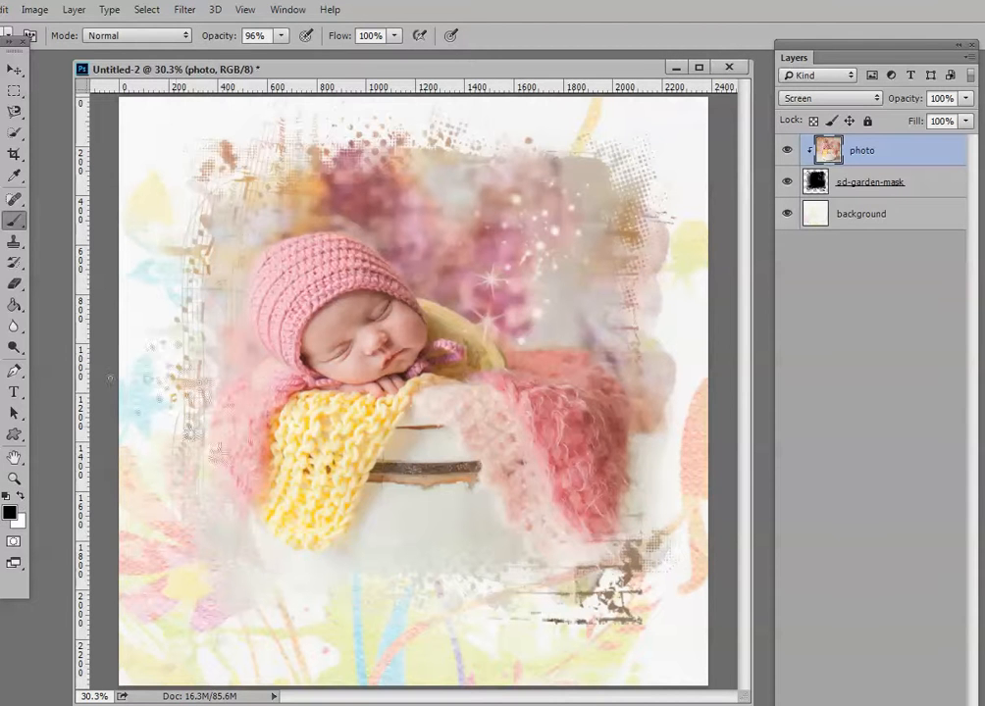
{"action": "left_click", "coordinate": [13, 222]}
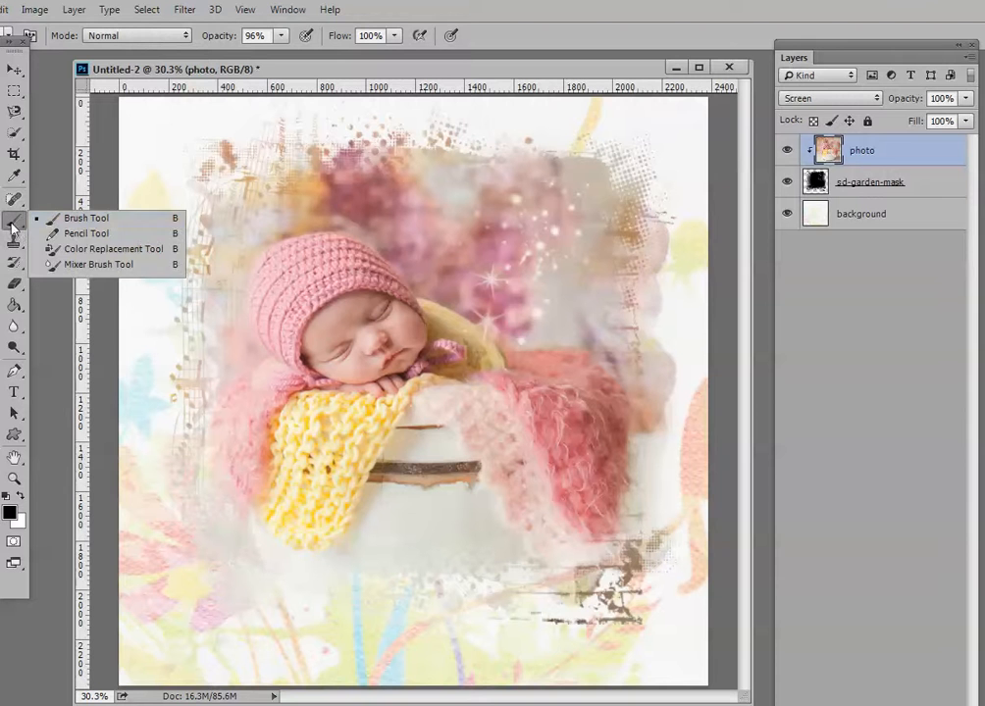
{"action": "left_click", "coordinate": [80, 219]}
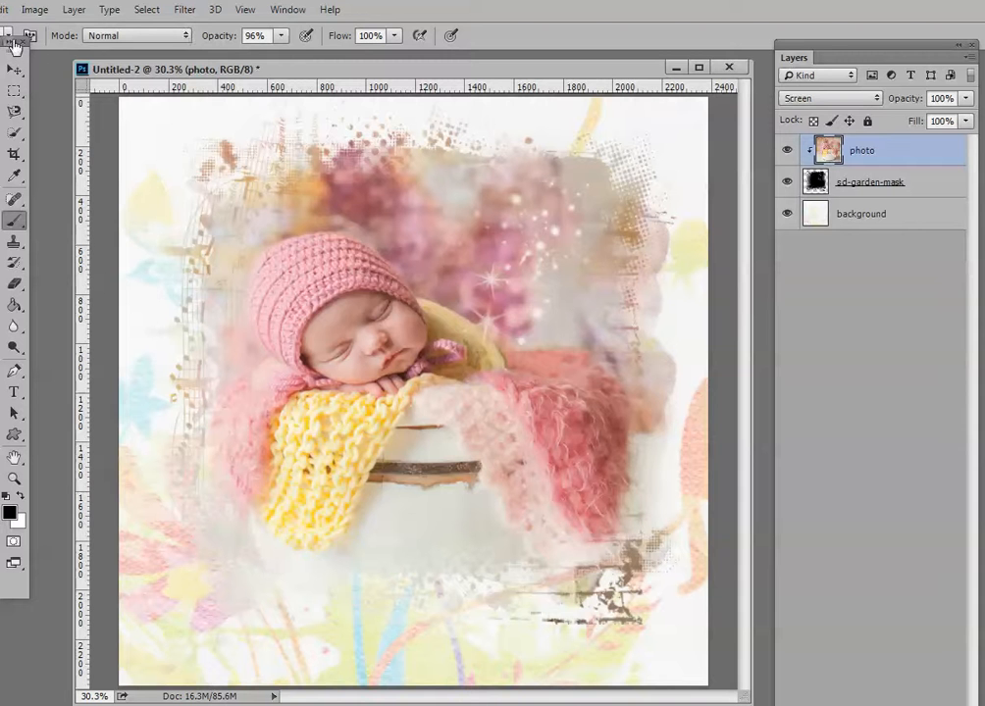
{"action": "right_click", "coordinate": [14, 220]}
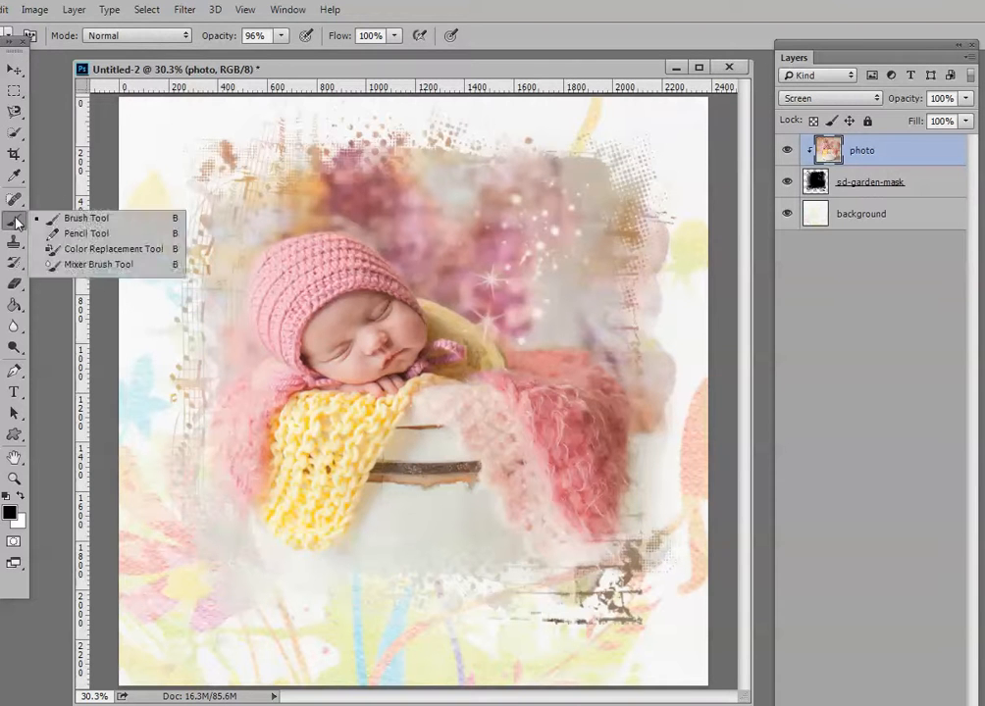
{"action": "left_click", "coordinate": [49, 221]}
{"action": "left_click", "coordinate": [167, 40]}
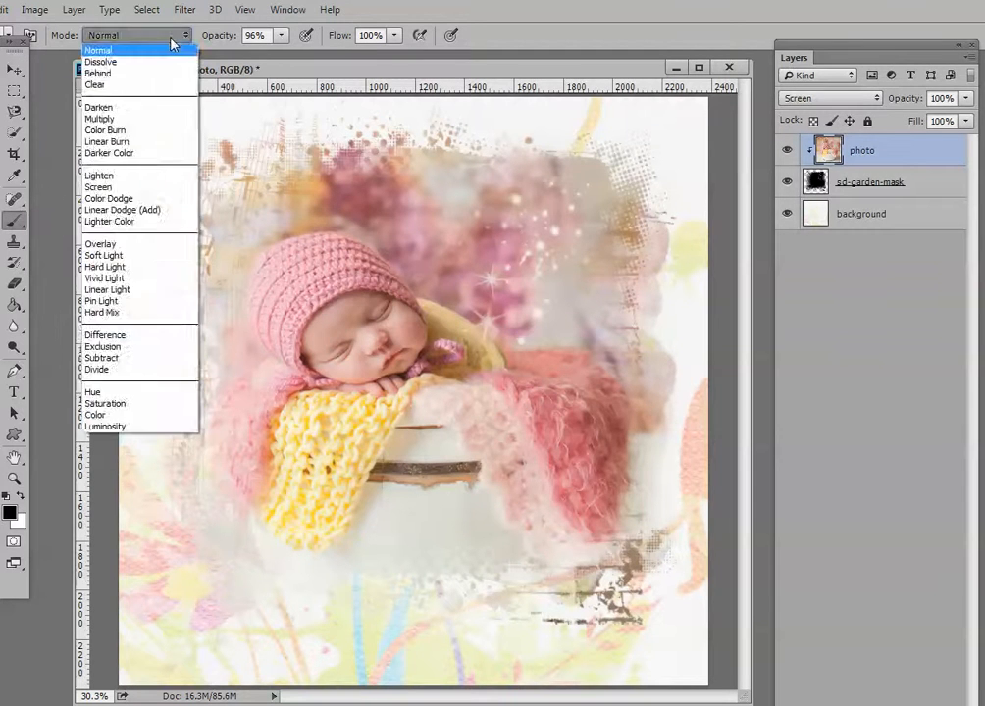
{"action": "left_click", "coordinate": [169, 46]}
{"action": "mouse_move", "coordinate": [453, 16]}
{"action": "left_mouse_down"}
{"action": "mouse_move", "coordinate": [515, 16]}
{"action": "mouse_move", "coordinate": [466, 17]}
{"action": "left_mouse_up"}
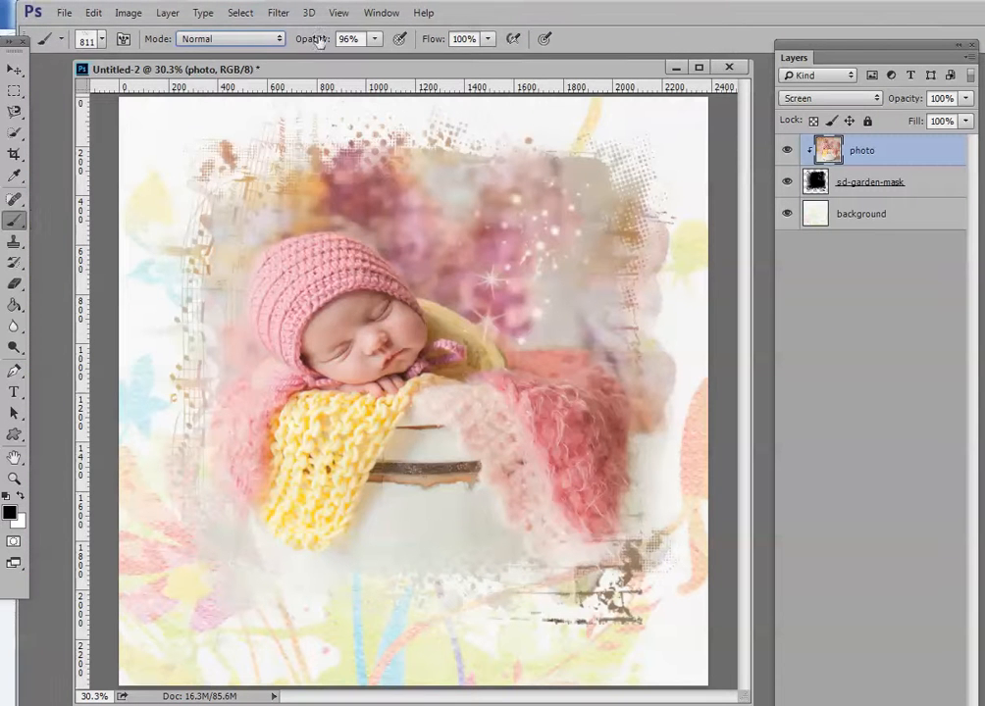
Choose a round brush with minimum hardness, a size of 328 px and 82% opacity
{"action": "left_click", "coordinate": [85, 39]}
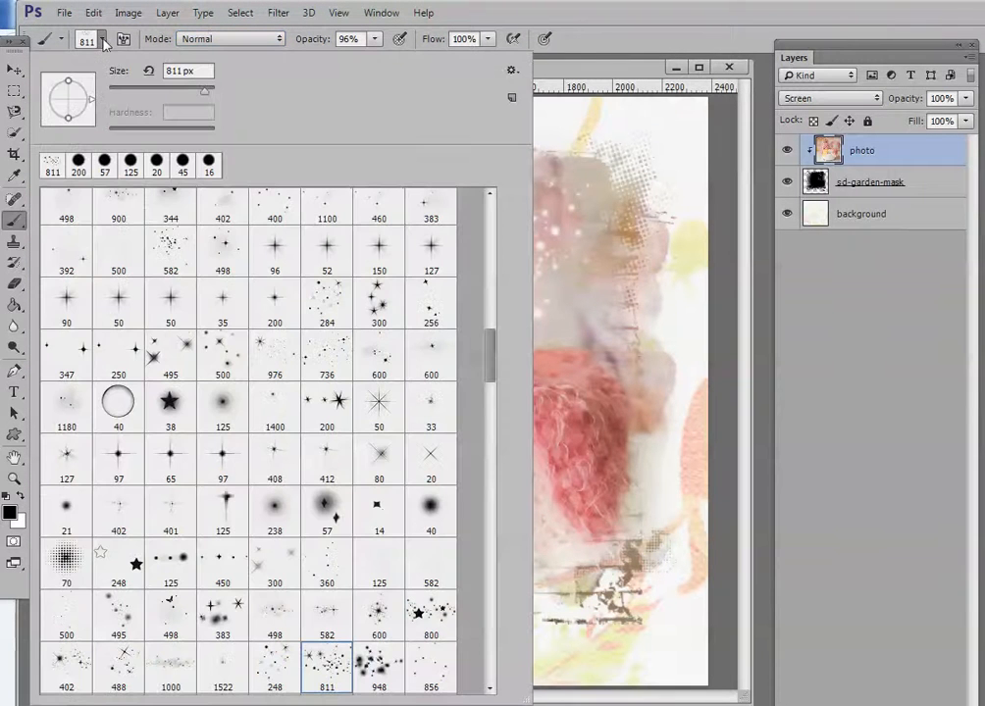
{"action": "left_click", "coordinate": [87, 163]}
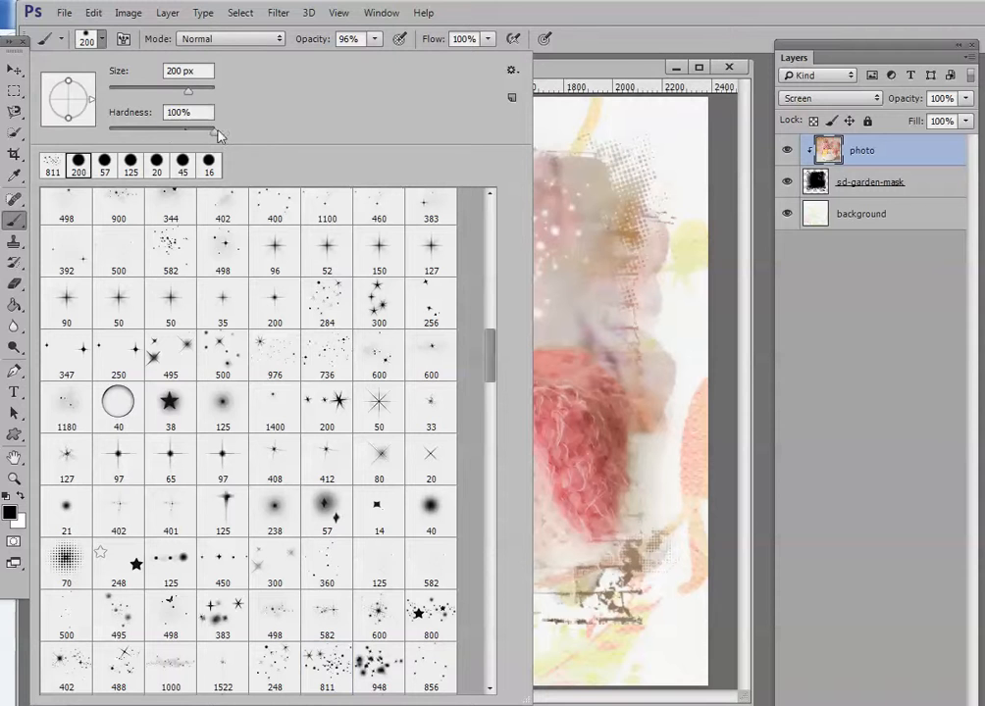
{"action": "left_click_drag", "start_coordinate": [214, 130], "coordinate": [108, 131]}
{"action": "left_click_drag", "start_coordinate": [187, 91], "coordinate": [194, 93]}
{"action": "left_click", "coordinate": [565, 76]}
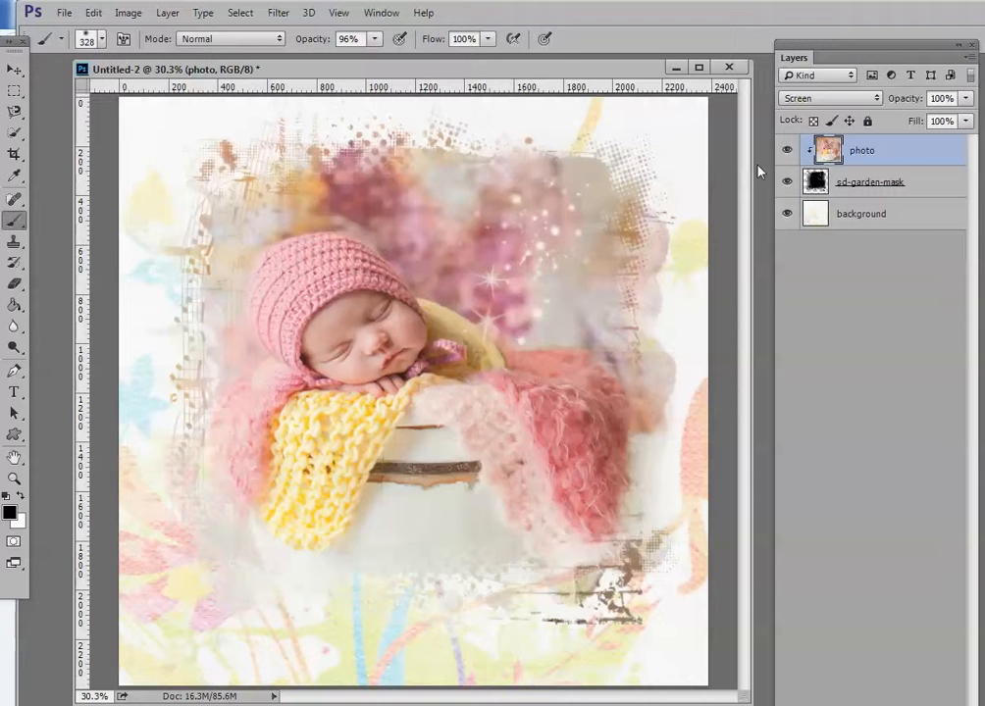
{"action": "left_click", "coordinate": [373, 39]}
{"action": "left_click_drag", "start_coordinate": [363, 63], "coordinate": [371, 63]}
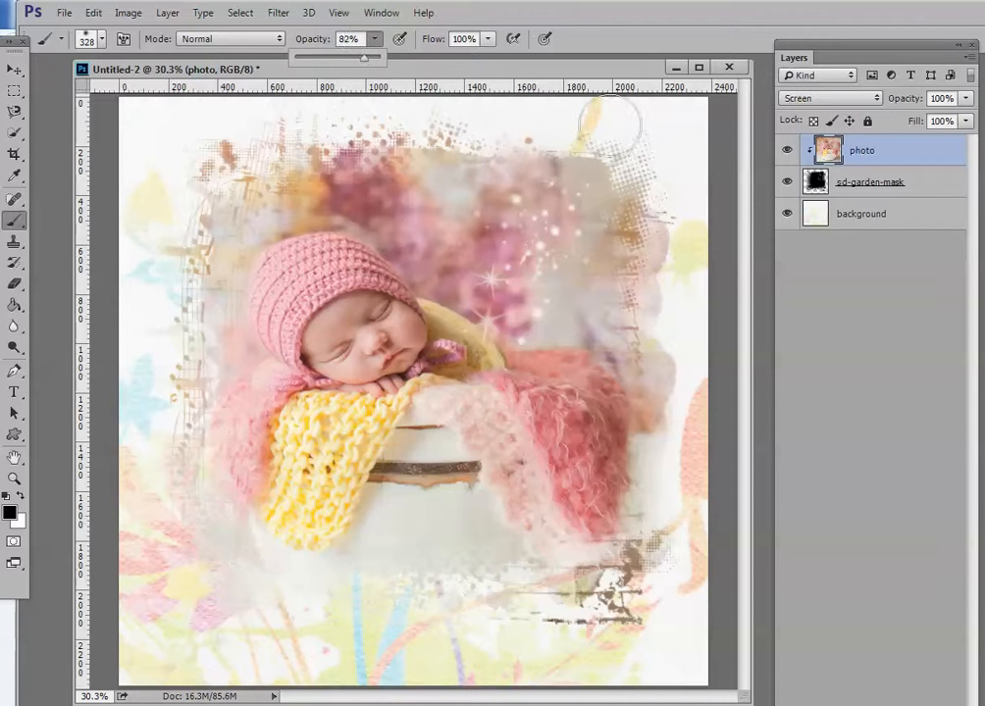
With the photo layer hidden, paint black down the left edge of the sd-garden-mask layer, and show the photo again
{"action": "left_click", "coordinate": [786, 151]}
{"action": "left_click", "coordinate": [818, 182]}
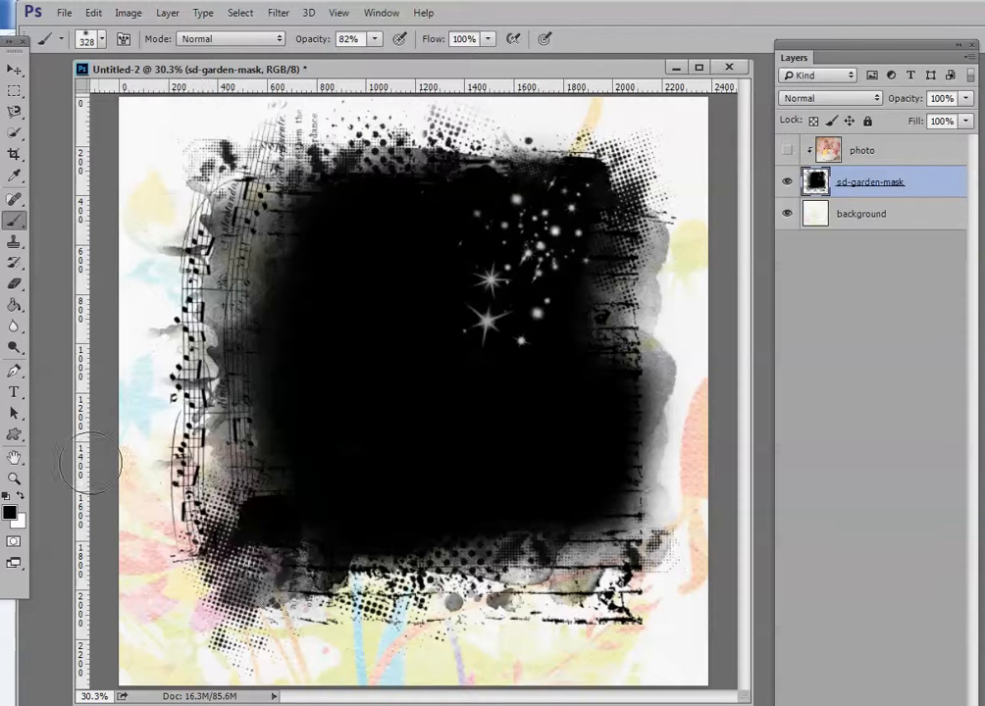
{"action": "left_click", "coordinate": [22, 497]}
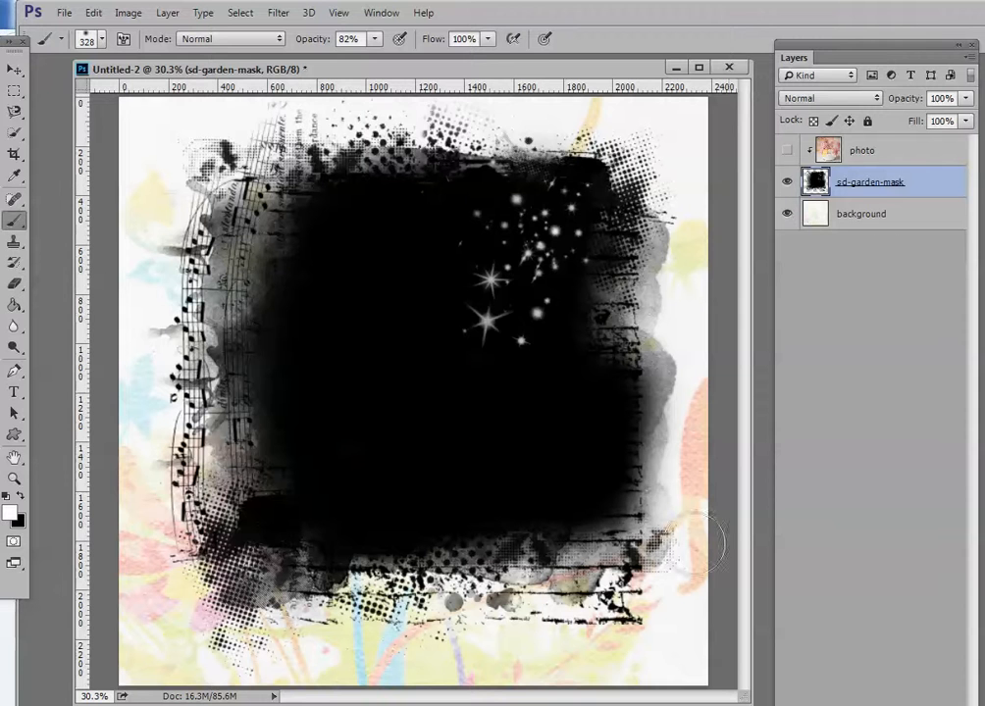
{"action": "key", "text": "x"}
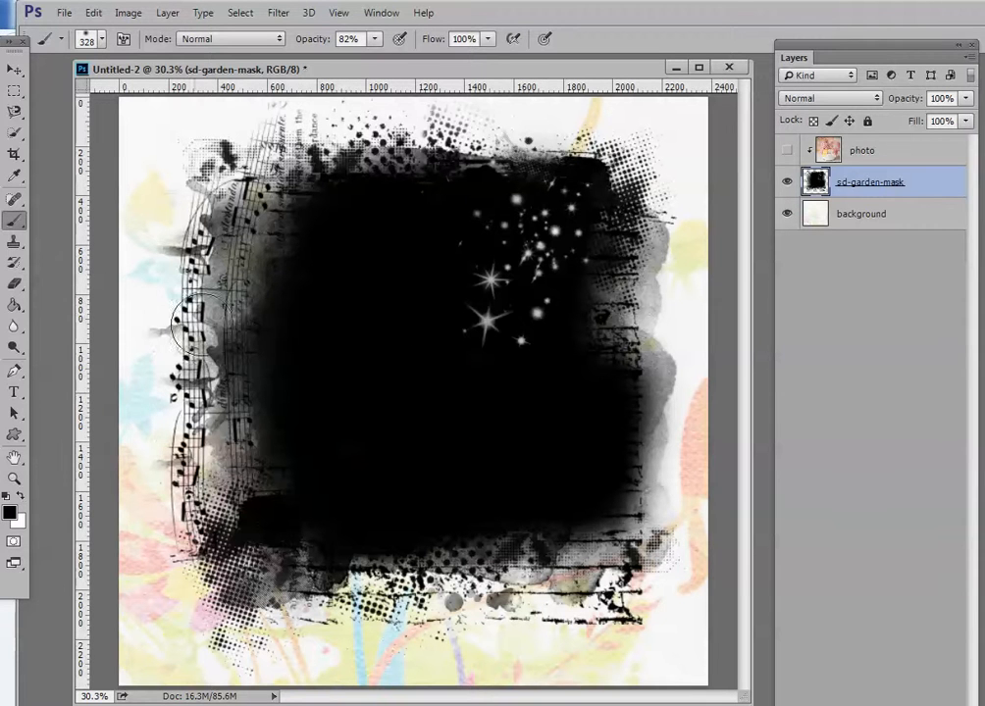
{"action": "mouse_move", "coordinate": [211, 167]}
{"action": "left_mouse_down"}
{"action": "mouse_move", "coordinate": [263, 202]}
{"action": "mouse_move", "coordinate": [242, 220]}
{"action": "mouse_move", "coordinate": [239, 282]}
{"action": "mouse_move", "coordinate": [253, 356]}
{"action": "mouse_move", "coordinate": [227, 462]}
{"action": "mouse_move", "coordinate": [194, 458]}
{"action": "mouse_move", "coordinate": [210, 236]}
{"action": "mouse_move", "coordinate": [193, 351]}
{"action": "mouse_move", "coordinate": [199, 455]}
{"action": "mouse_move", "coordinate": [182, 439]}
{"action": "mouse_move", "coordinate": [204, 343]}
{"action": "mouse_move", "coordinate": [224, 547]}
{"action": "mouse_move", "coordinate": [200, 539]}
{"action": "mouse_move", "coordinate": [227, 259]}
{"action": "mouse_move", "coordinate": [235, 530]}
{"action": "left_mouse_up"}
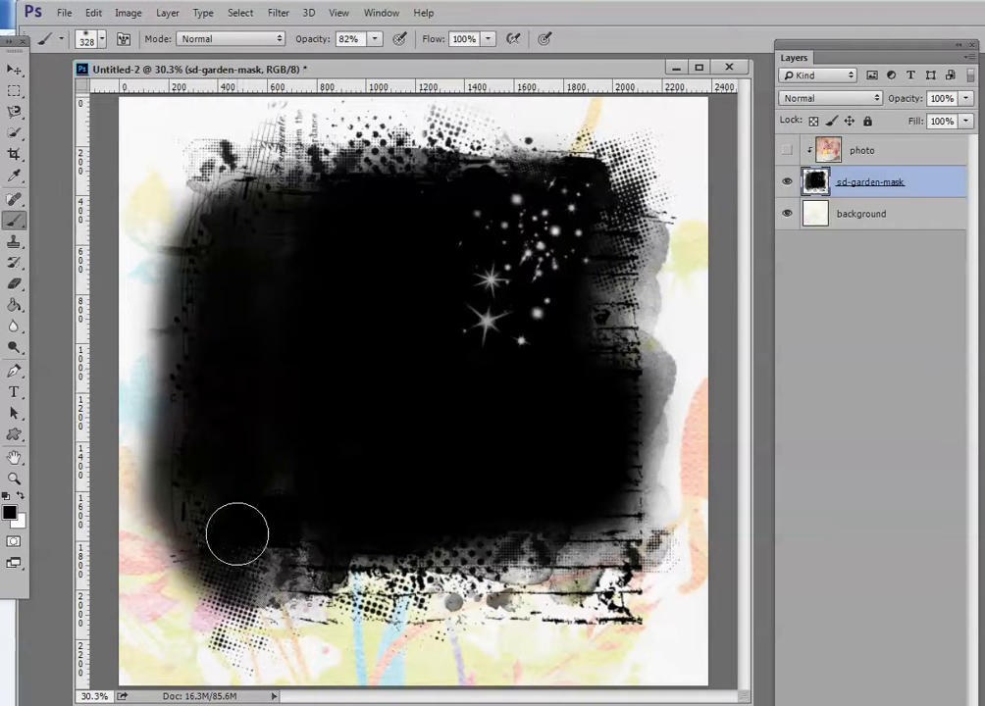
{"action": "left_click", "coordinate": [787, 150]}
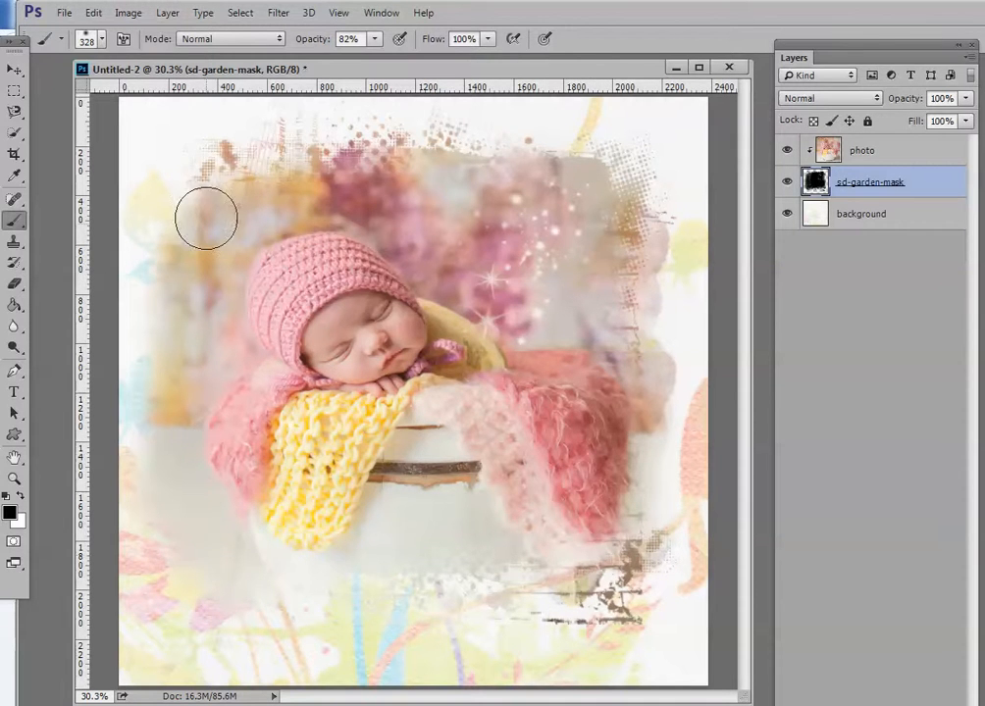
Toggle the visibility of the sd-garden-mask and photo layers to check the painted mask's effect
{"action": "left_click", "coordinate": [787, 182]}
{"action": "left_click", "coordinate": [787, 182]}
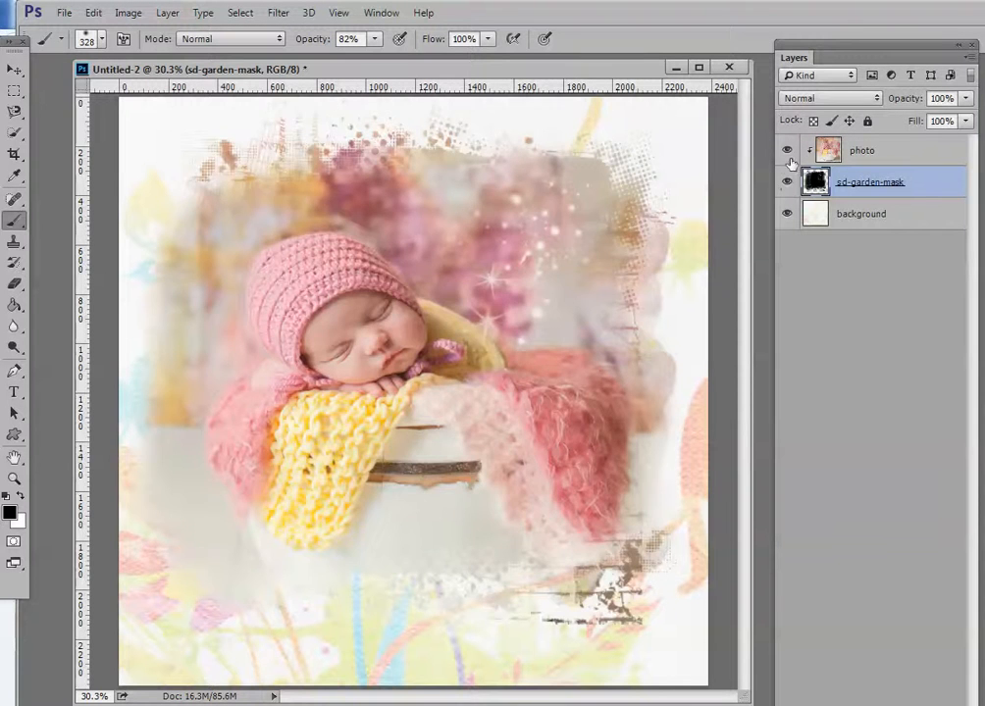
{"action": "left_click", "coordinate": [789, 151]}
{"action": "left_click", "coordinate": [789, 151]}
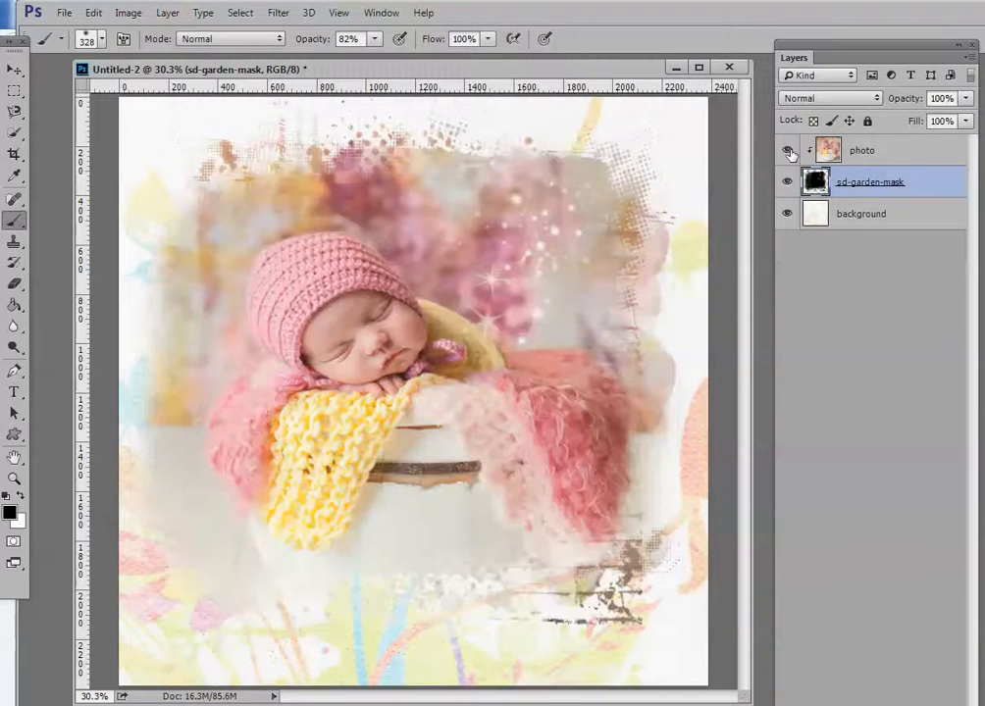